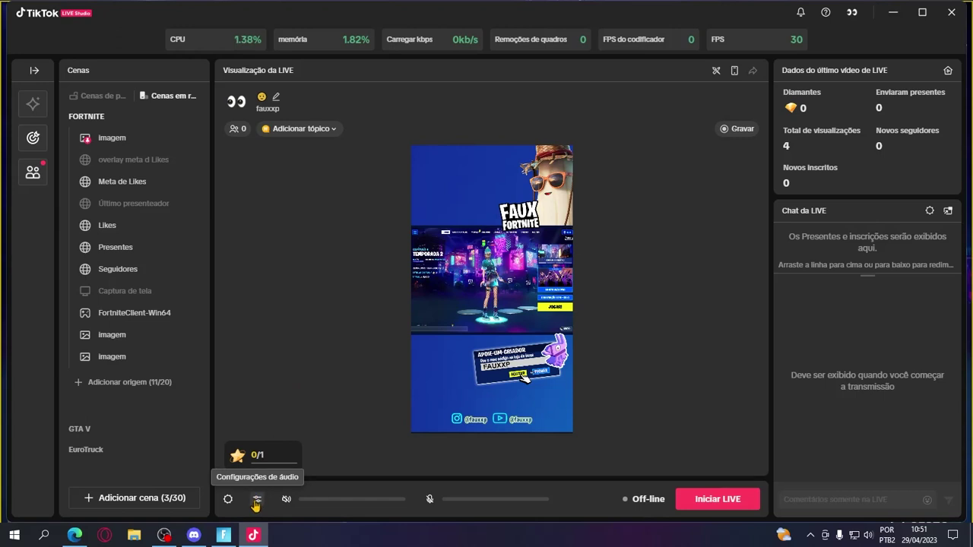
- Start adding an audio source in the audio mixer and look through the available devices and applications
left_click(258, 501)
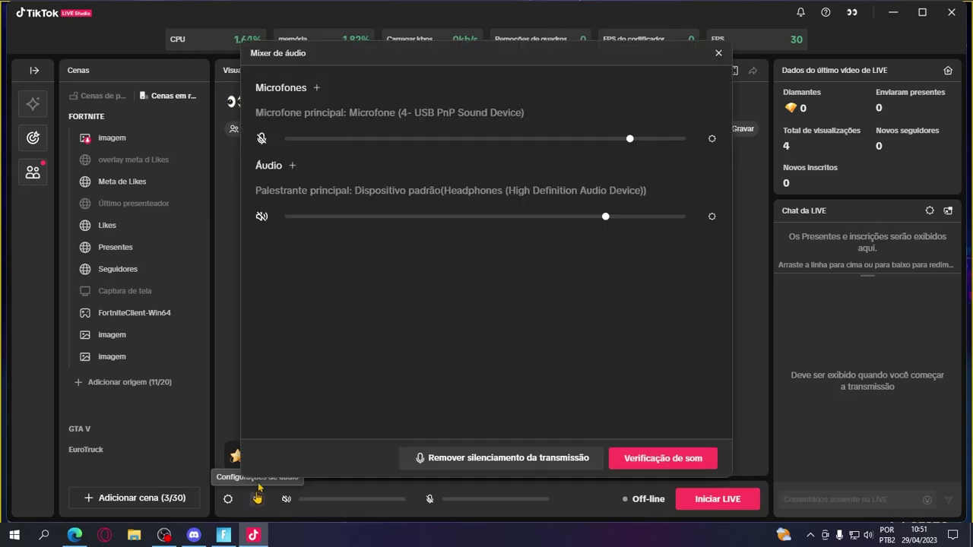
mouse_move(324, 61)
left_mouse_down()
mouse_move(275, 34)
mouse_move(323, 72)
left_mouse_up()
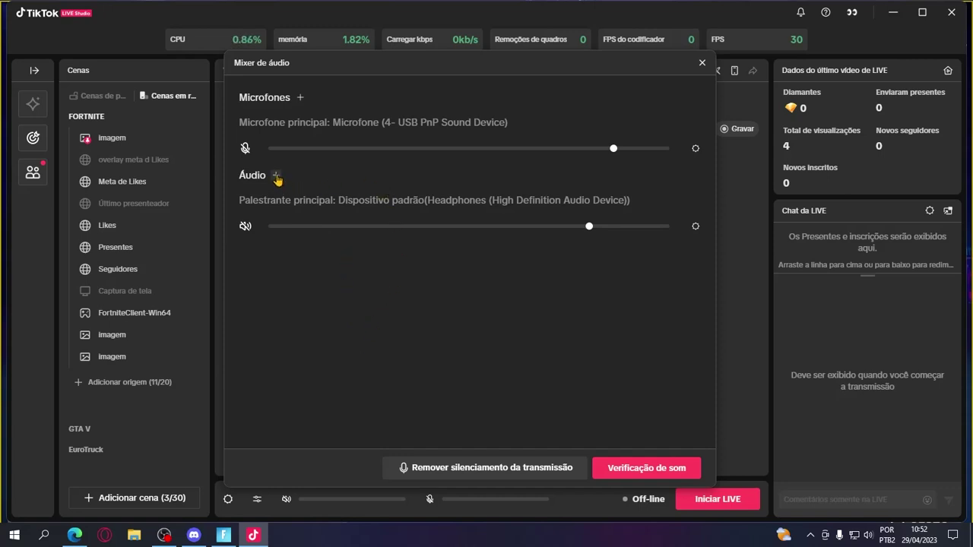
left_click(277, 177)
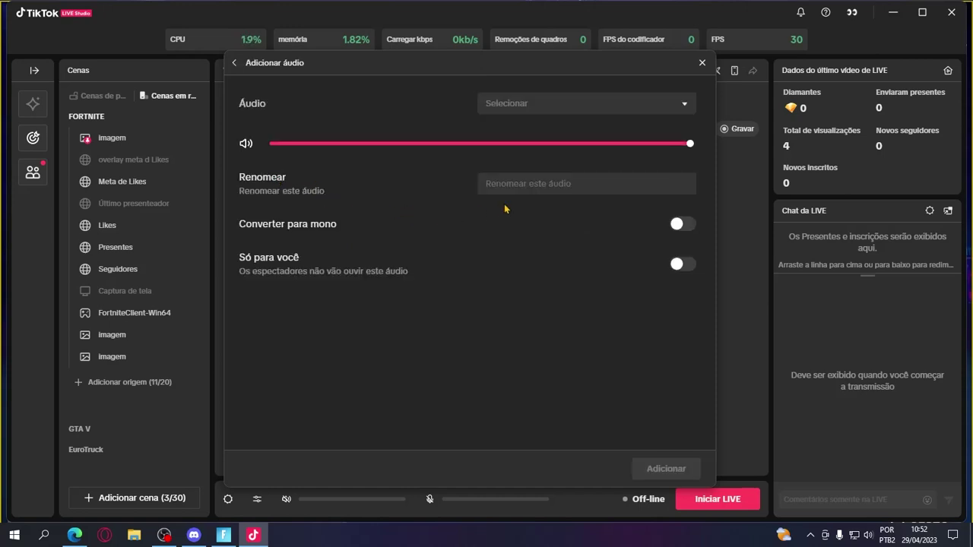
left_click(566, 108)
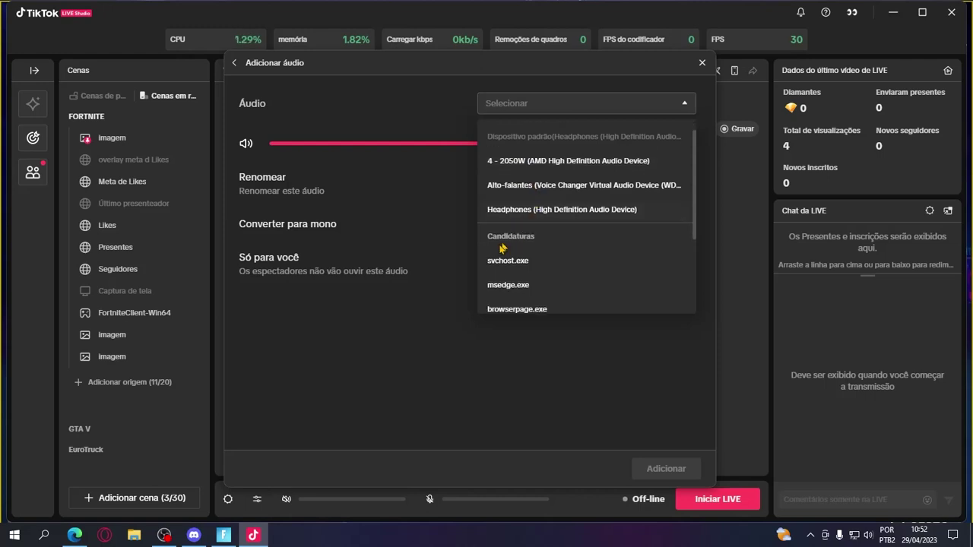
scroll(530, 249, "down", 1)
scroll(531, 250, "down", 3)
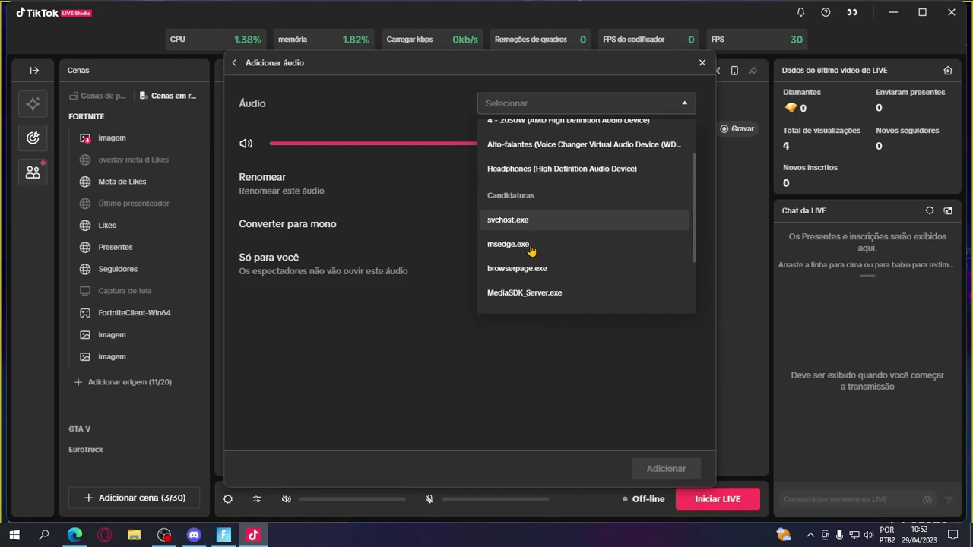
scroll(531, 251, "down", 1)
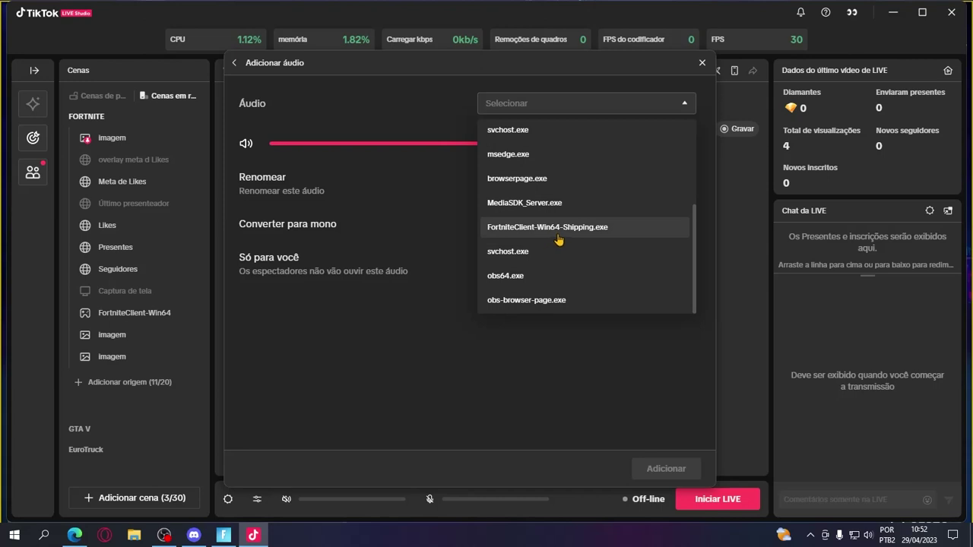
scroll(557, 235, "up", 2)
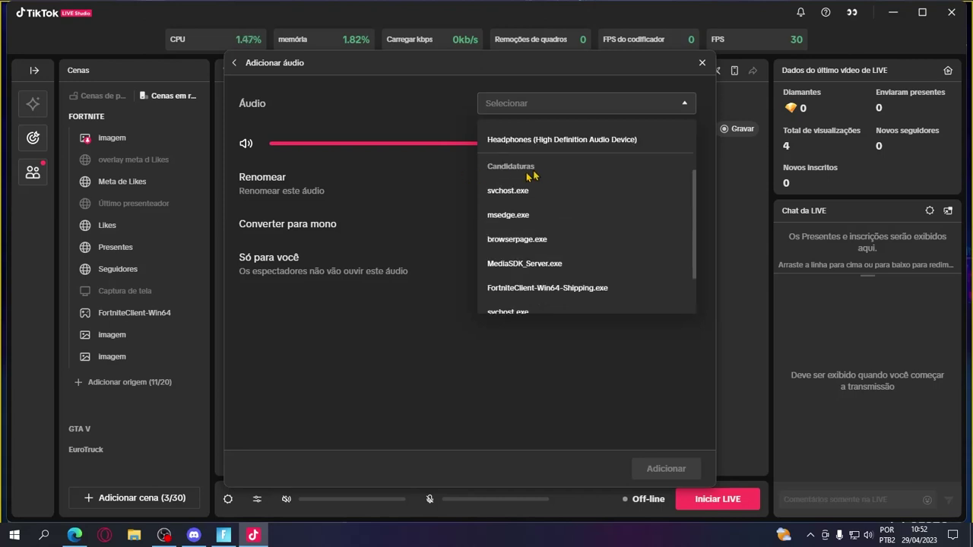
scroll(517, 266, "down", 3)
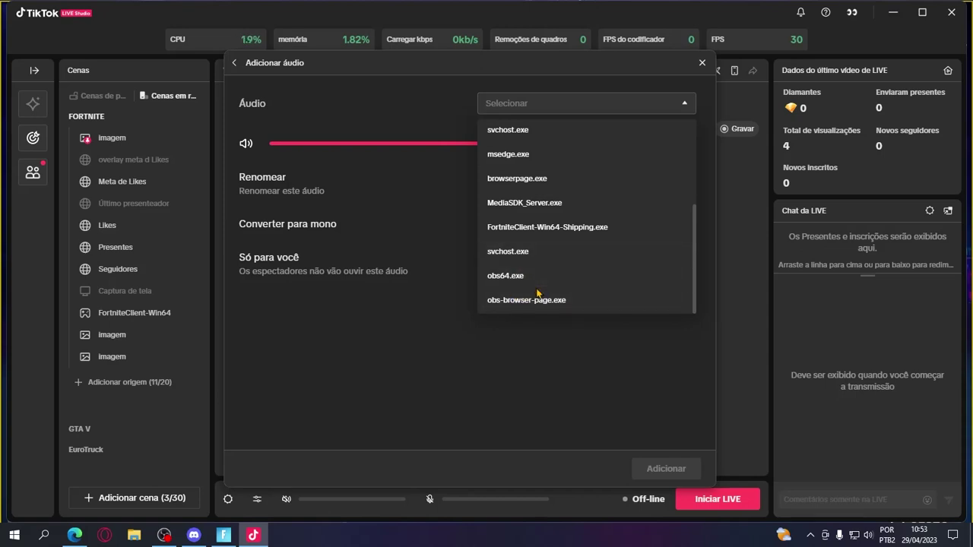
scroll(532, 295, "up", 1)
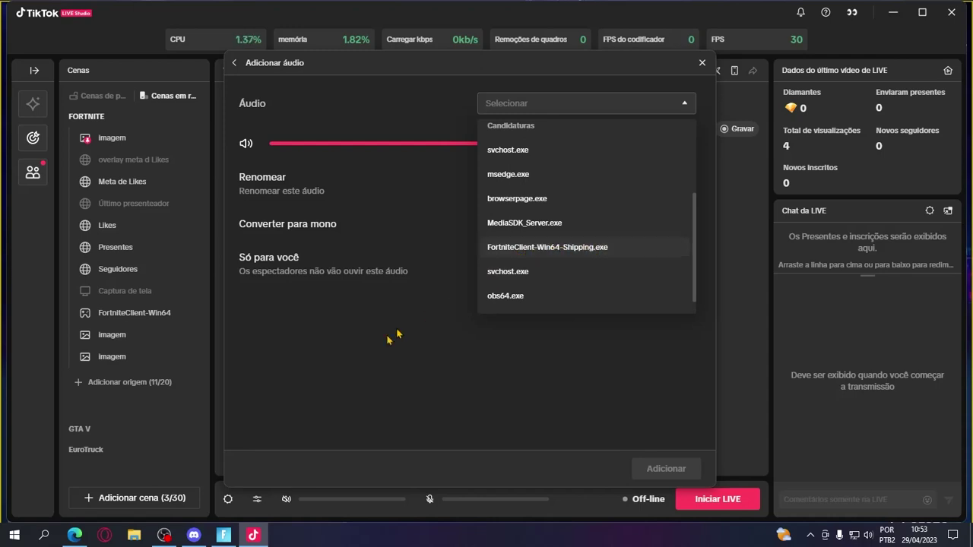
- Switch to Fortnite, play an emote in the lobby, and return to TikTok LIVE Studio
left_click(223, 536)
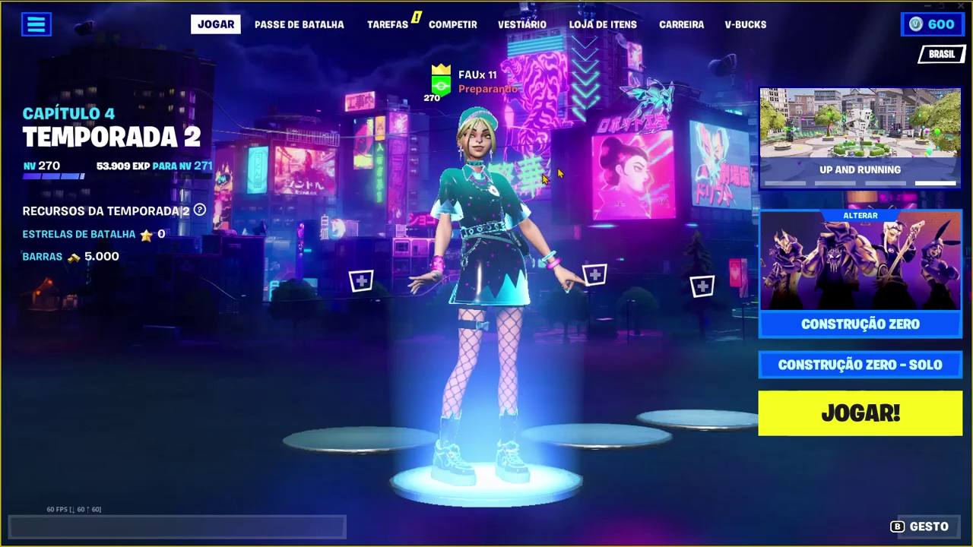
key("b")
left_click(489, 280)
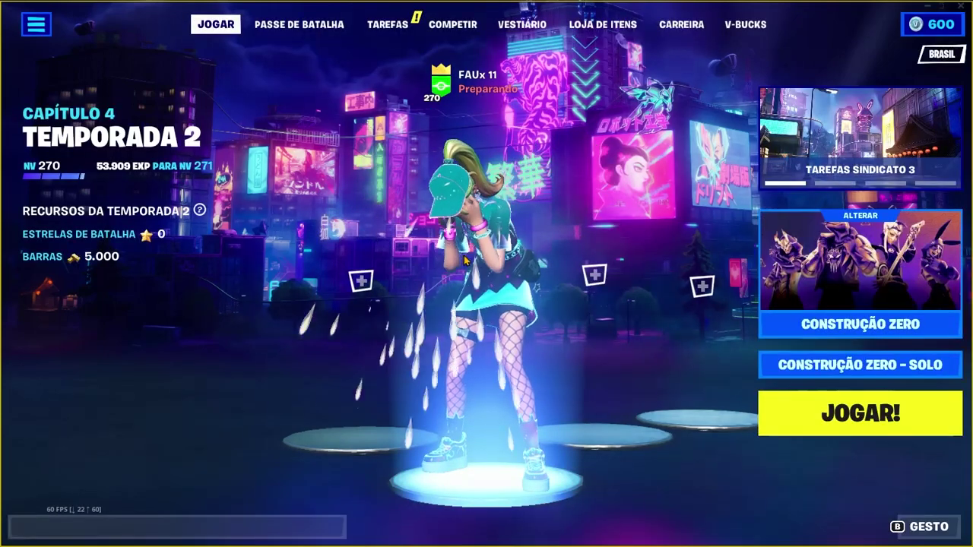
key("super")
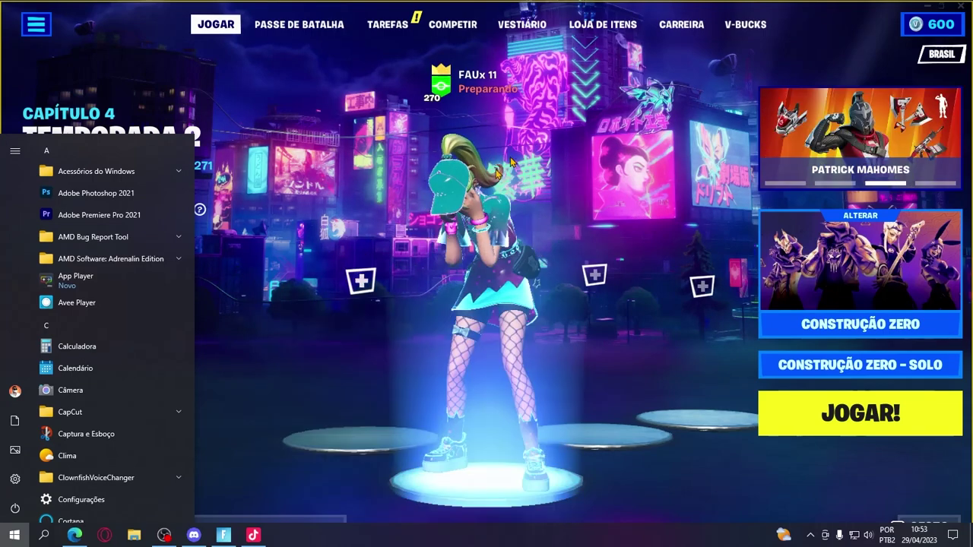
key("alt+Tab")
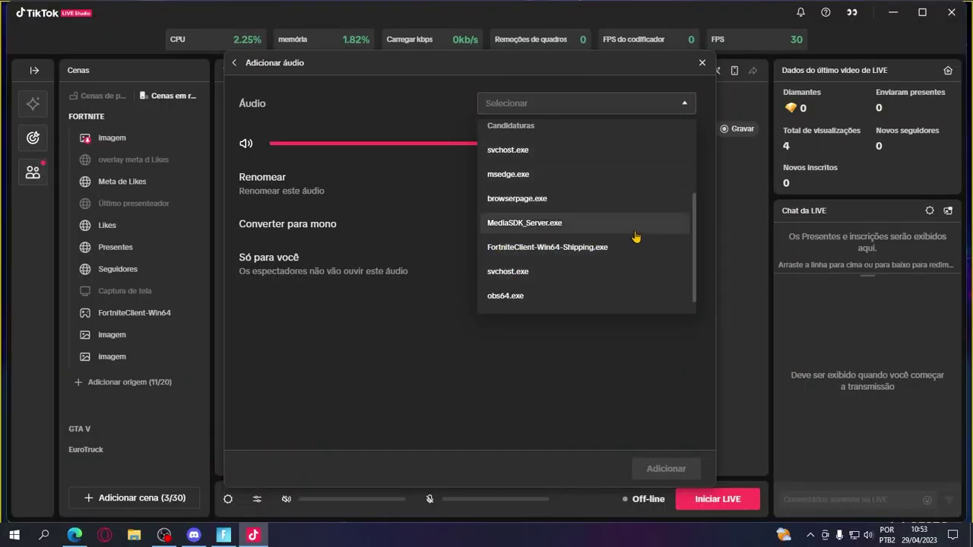
- Choose FortniteClient-Win64-Shipping.exe as the audio source and rename it Fortnite
left_click(531, 248)
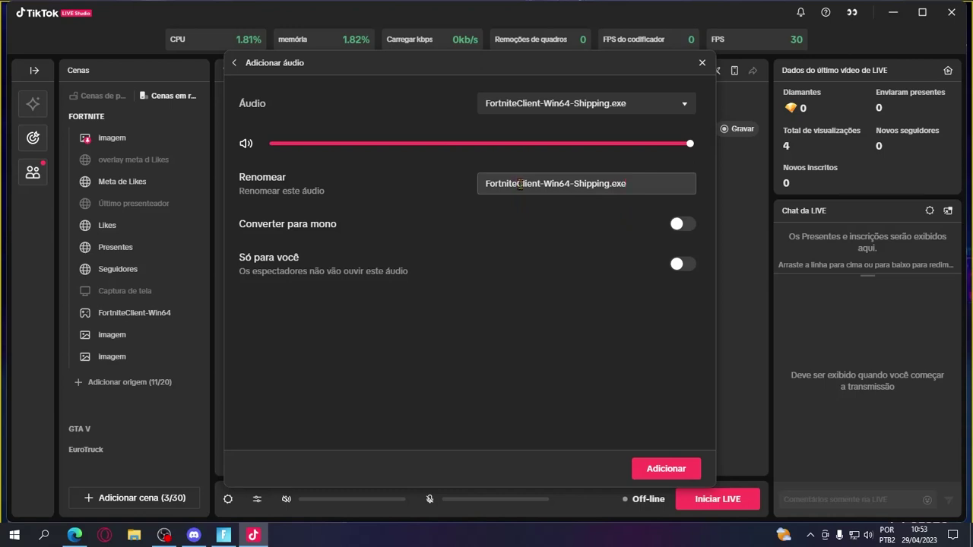
left_click_drag(518, 184, 836, 190)
key("BackSpace")
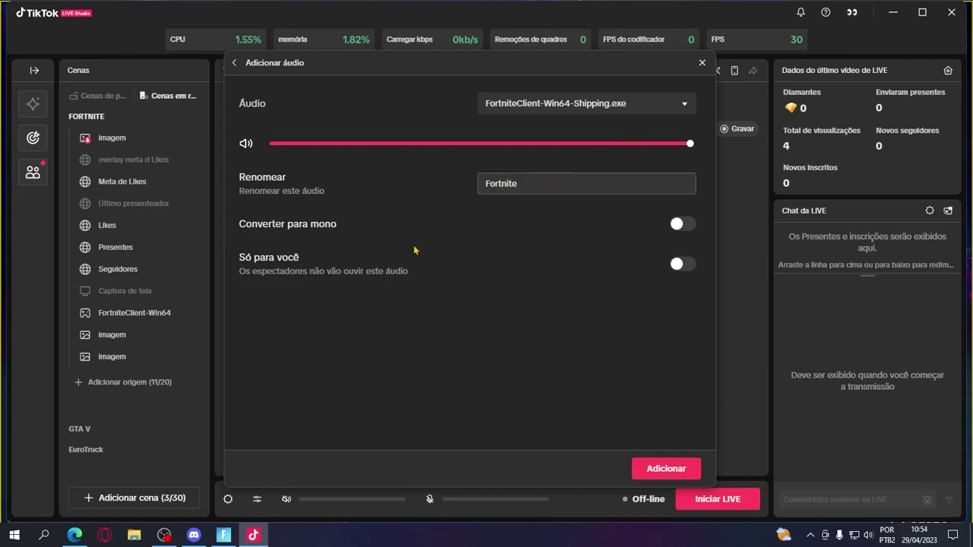
- Review the "Só para você" option, leave it off, and add the Fortnite audio source to the mixer
left_click_drag(230, 254, 458, 290)
left_click(459, 294)
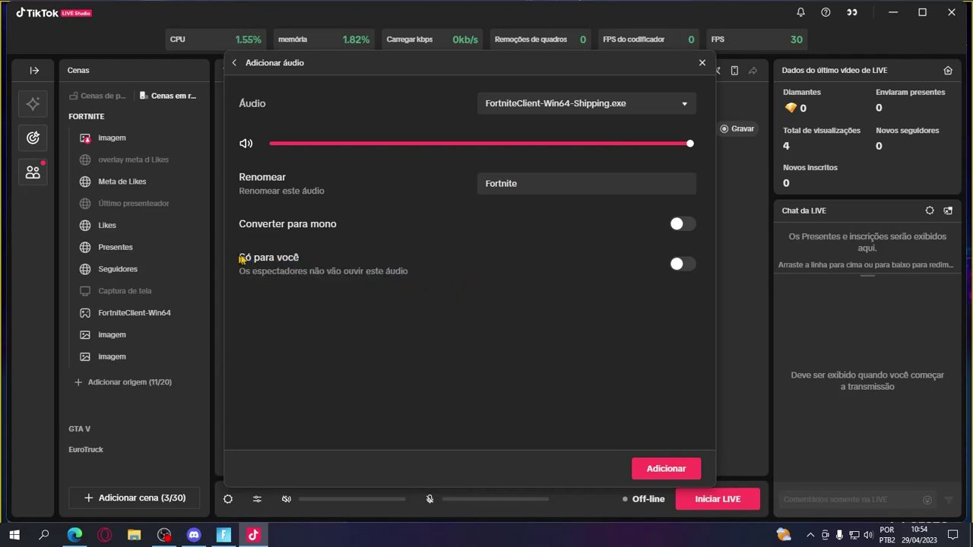
left_click_drag(240, 259, 415, 304)
left_click(353, 304)
left_click_drag(232, 259, 441, 306)
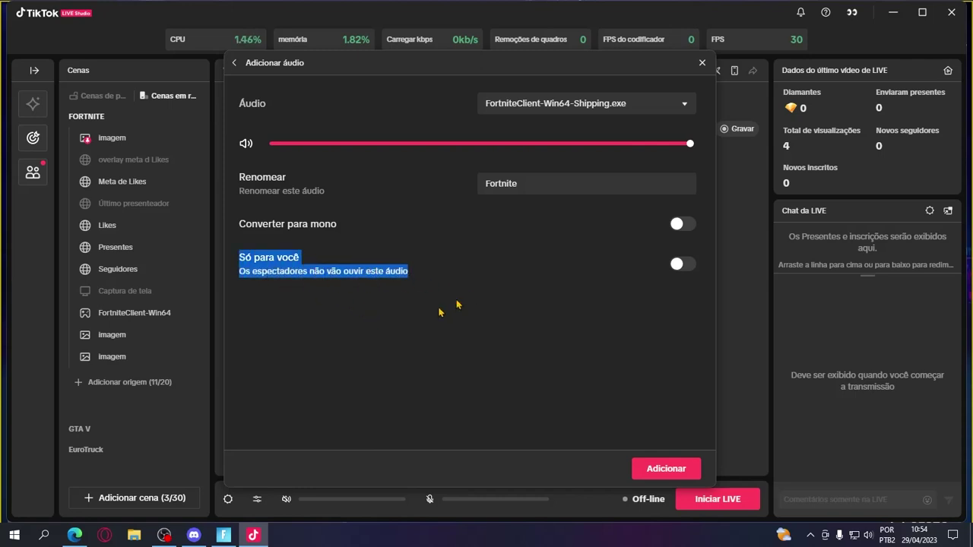
left_click(364, 289)
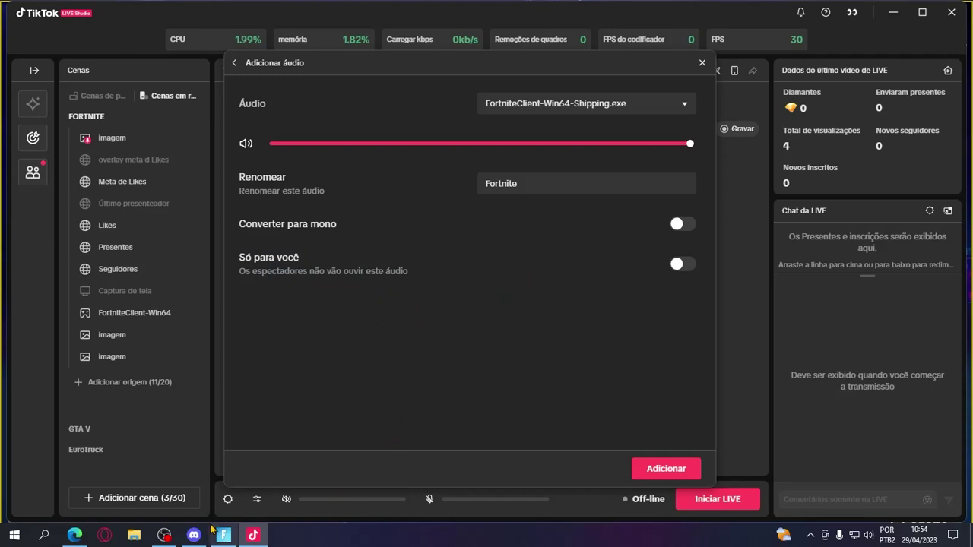
mouse_move(236, 534)
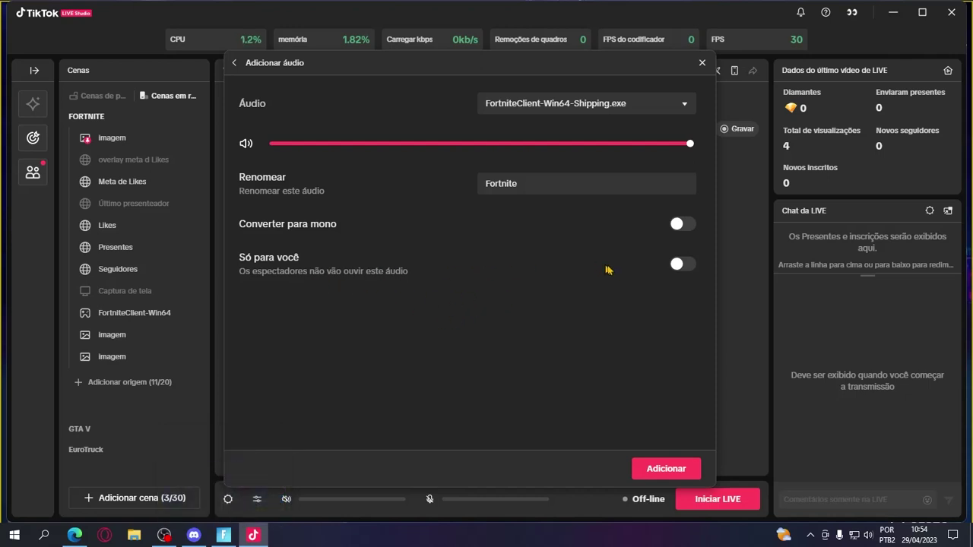
left_click(666, 468)
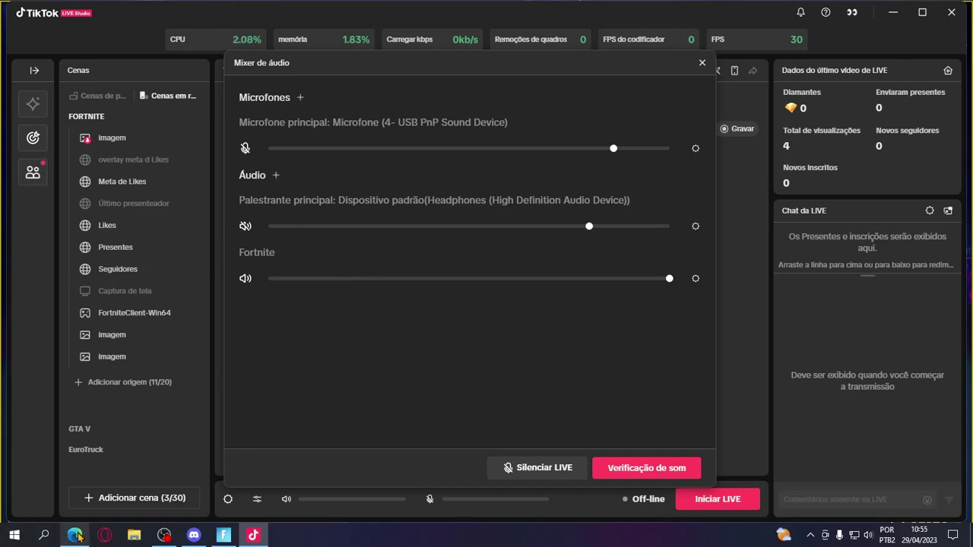
- Add msedge.exe to the mixer as another audio source, renamed "Som navegador"
left_click(275, 175)
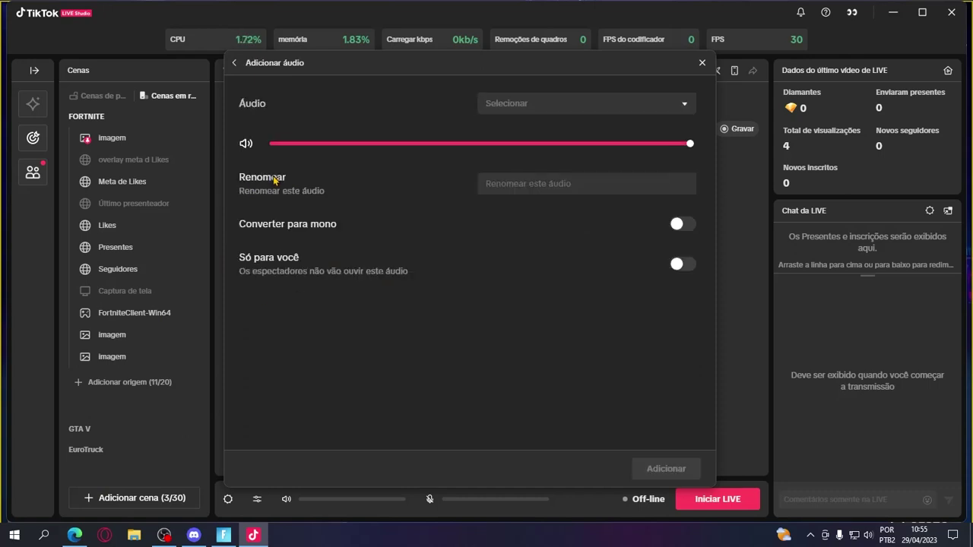
left_click(651, 104)
scroll(536, 240, "down", 2)
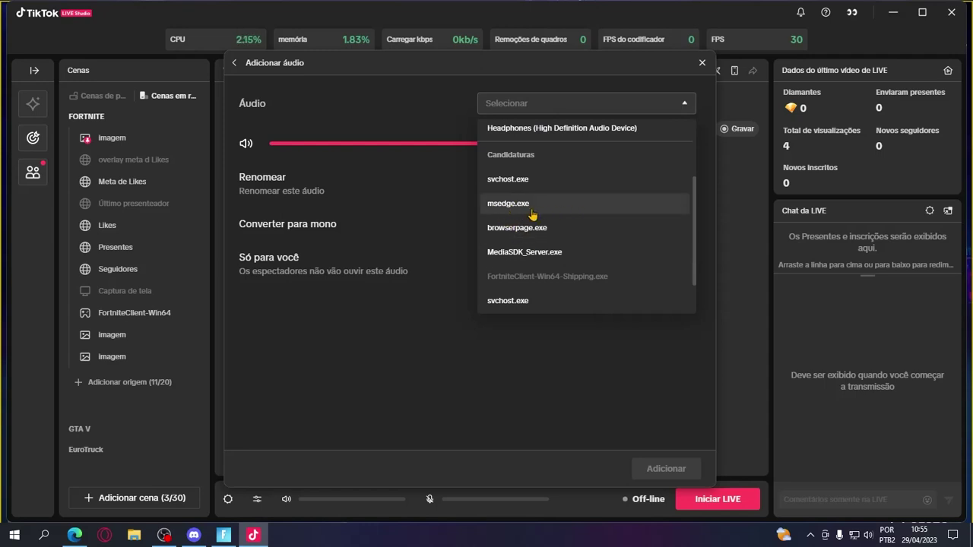
left_click(523, 204)
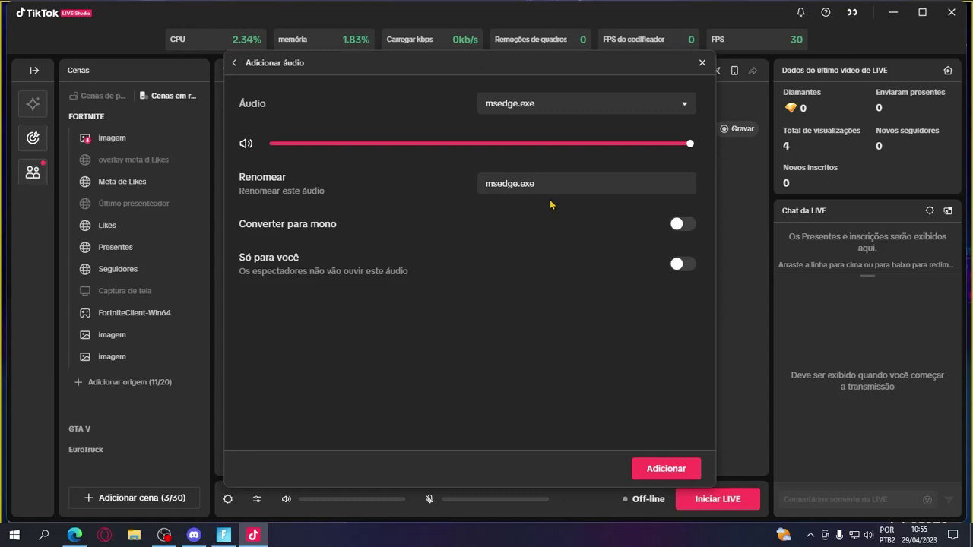
left_click(515, 184)
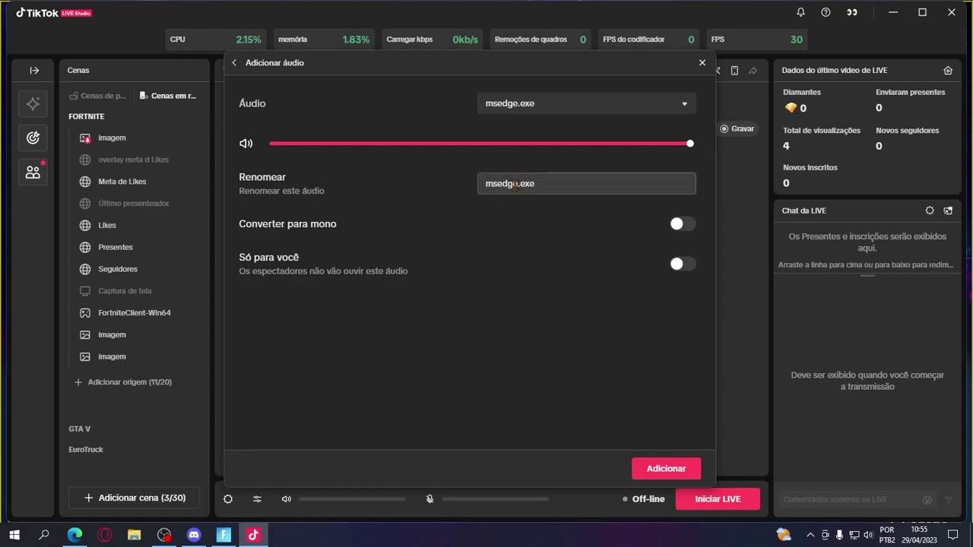
double_click(516, 184)
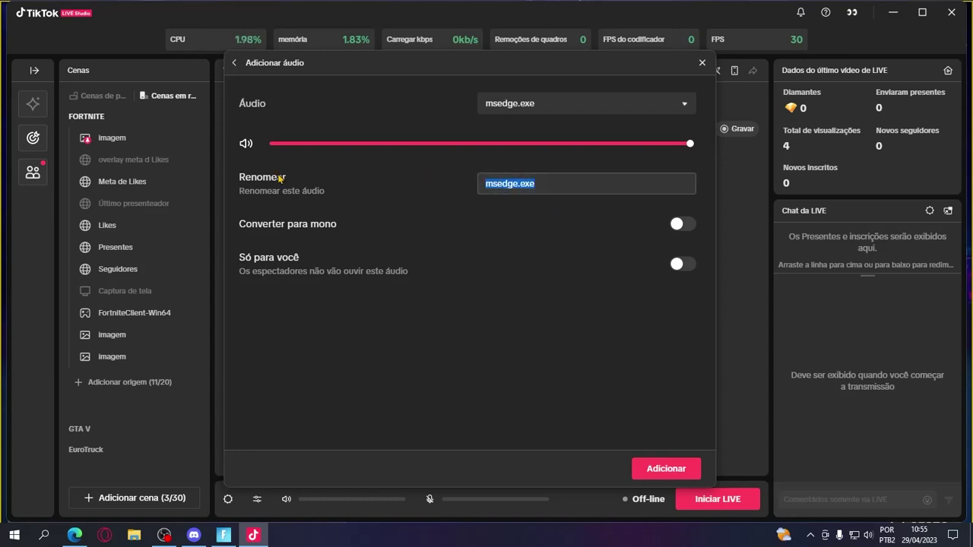
type("Som navegador")
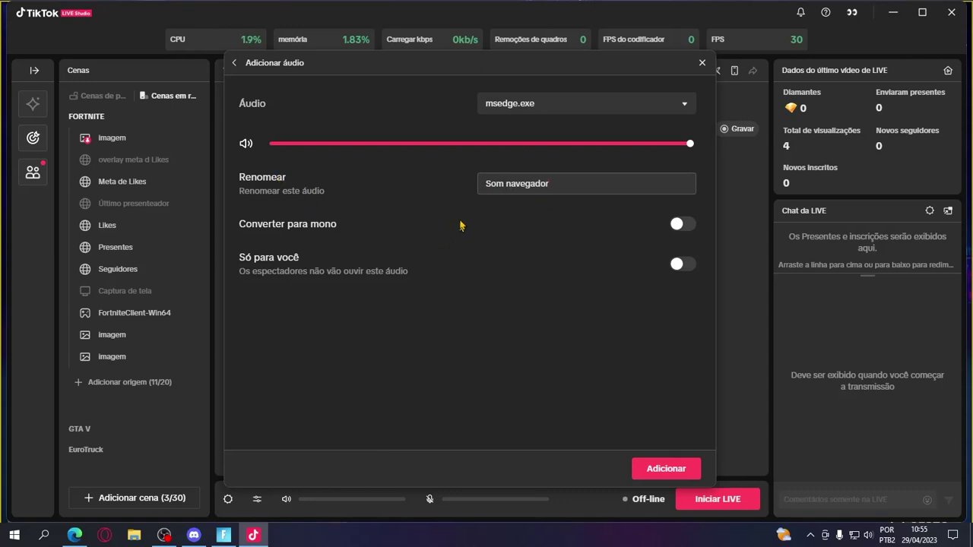
left_click(666, 468)
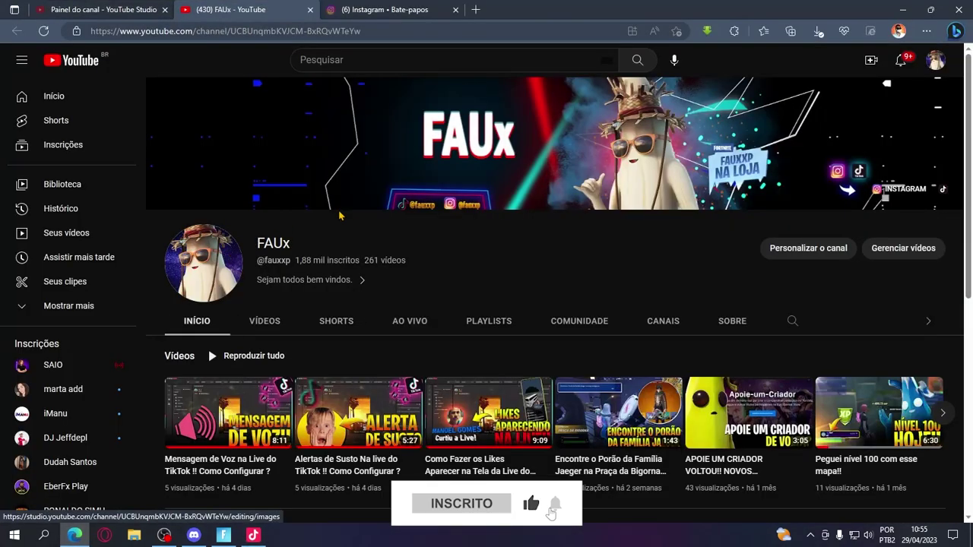
- In Microsoft Edge, open the channel's video about making likes appear on a TikTok live in a new tab and play it
scroll(339, 216, "down", 1)
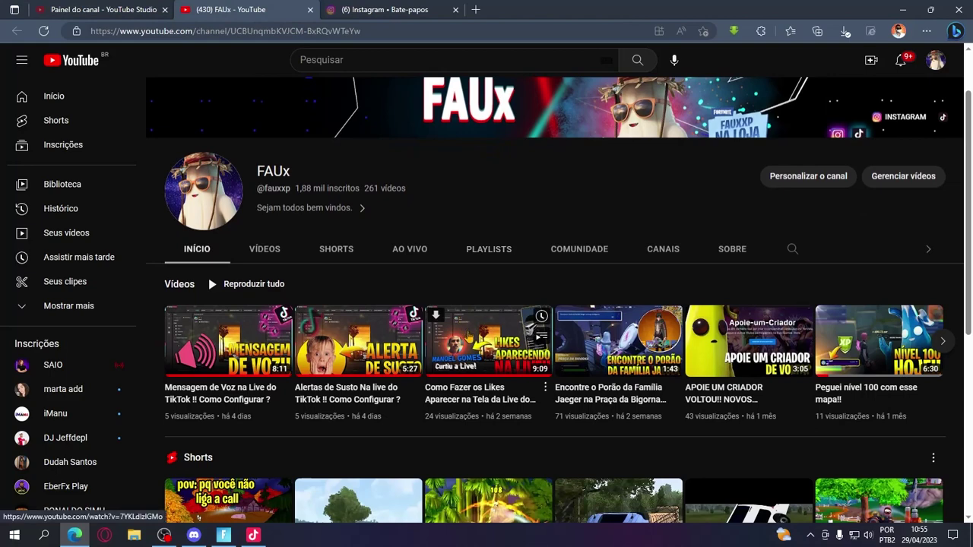
right_click(464, 327)
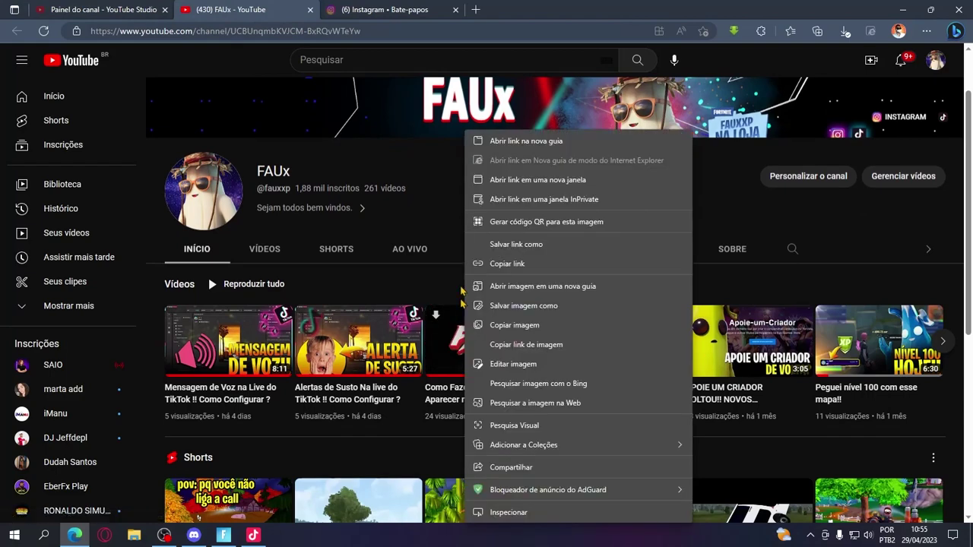
left_click(498, 141)
key("ctrl+Tab")
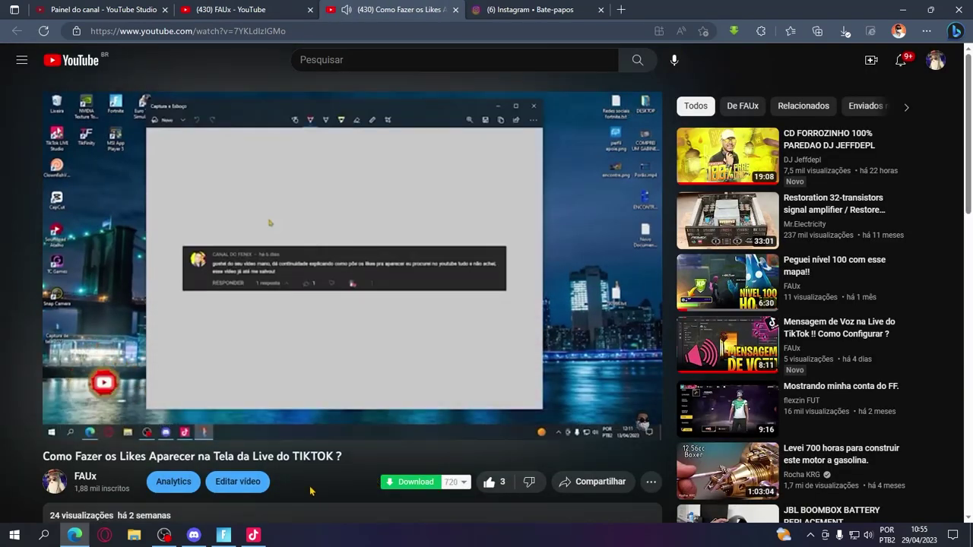
- Return to TikTok LIVE Studio and lower the "Som navegador" volume to somewhat below 82%
key("alt+Tab")
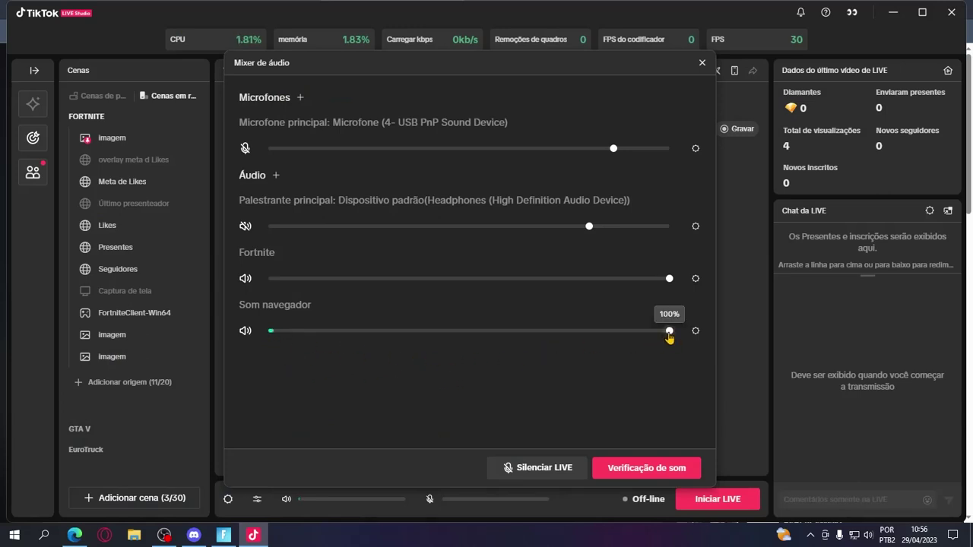
left_click_drag(667, 335, 597, 332)
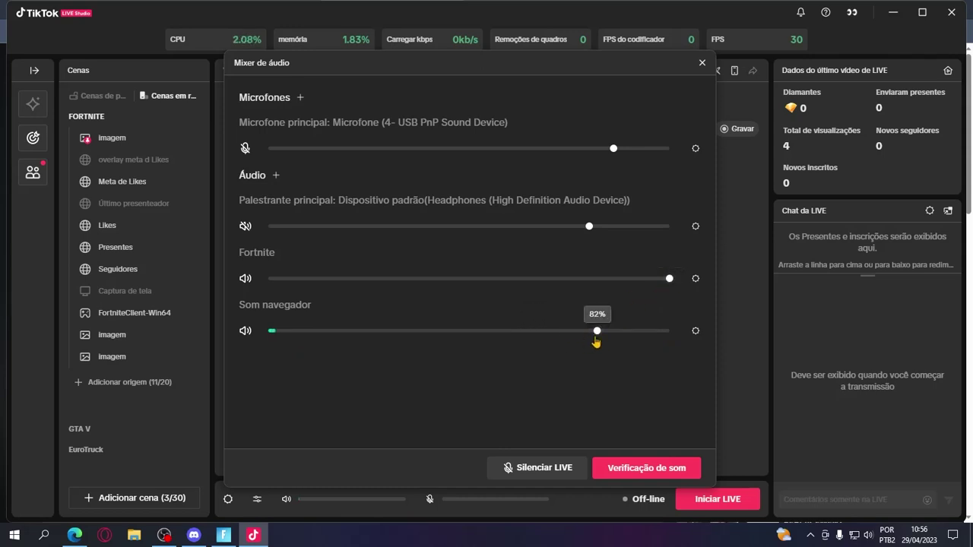
left_click(554, 339)
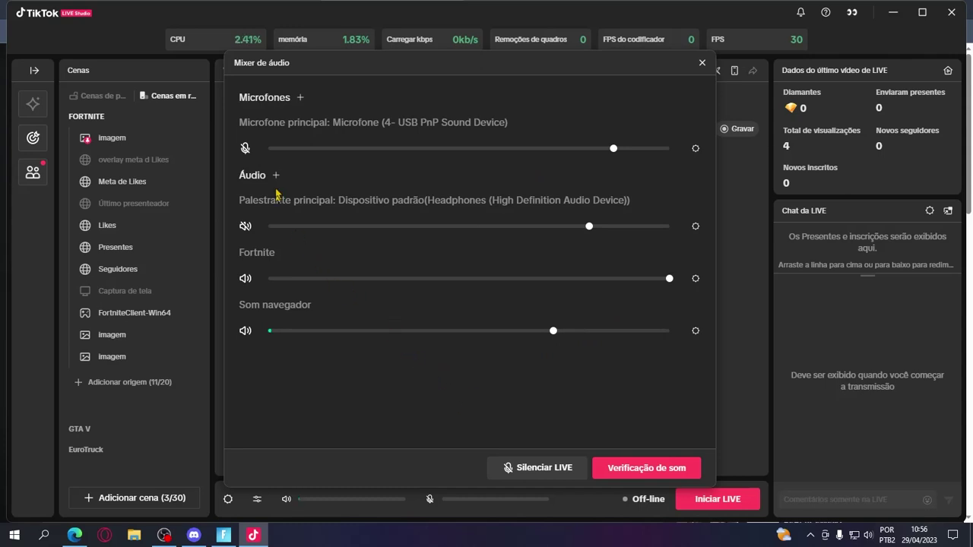
- Review the devices and applications offered for a new audio source, and close the mixer without adding one
left_click(276, 175)
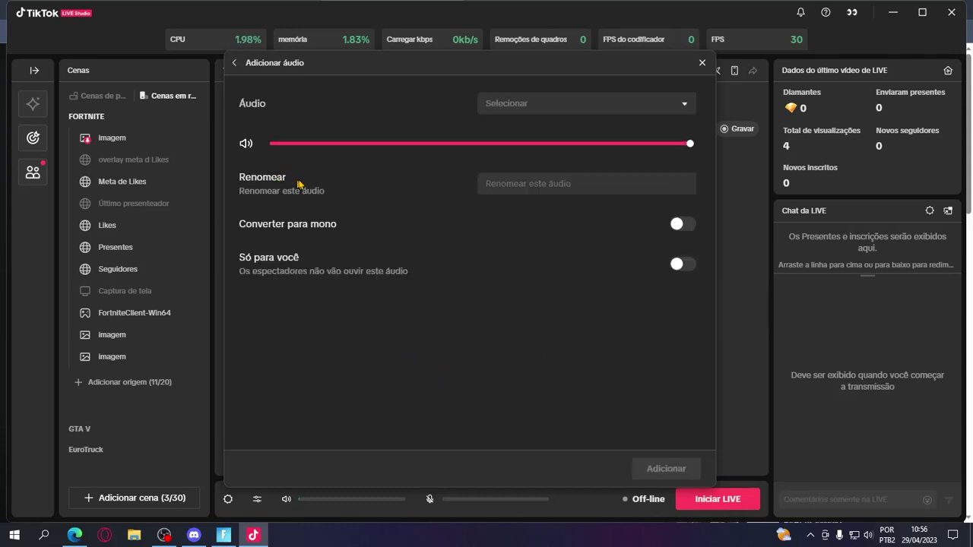
left_click(550, 102)
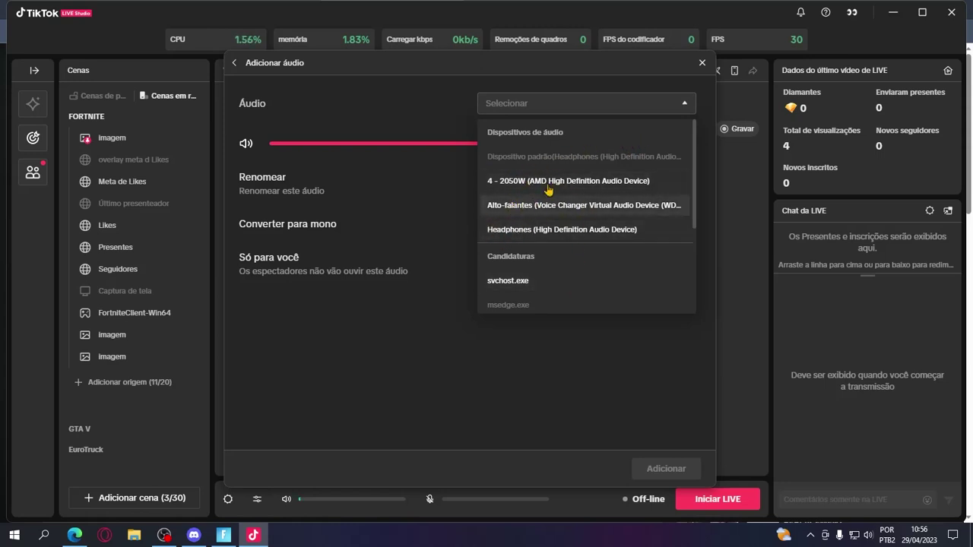
scroll(540, 243, "down", 4)
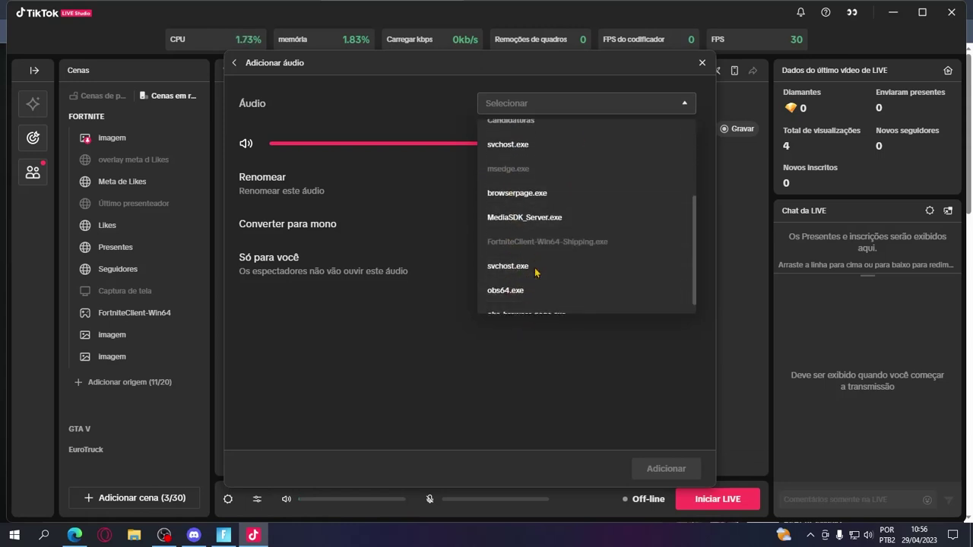
left_click(702, 63)
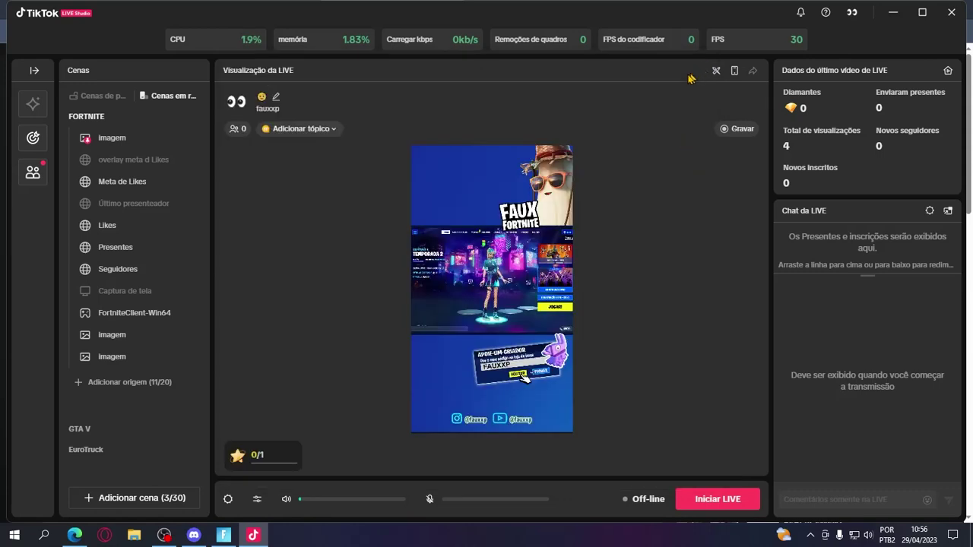
- Reopen the audio mixer and add TikFinity.exe as another audio source, renamed "TikFinity"
left_click(257, 500)
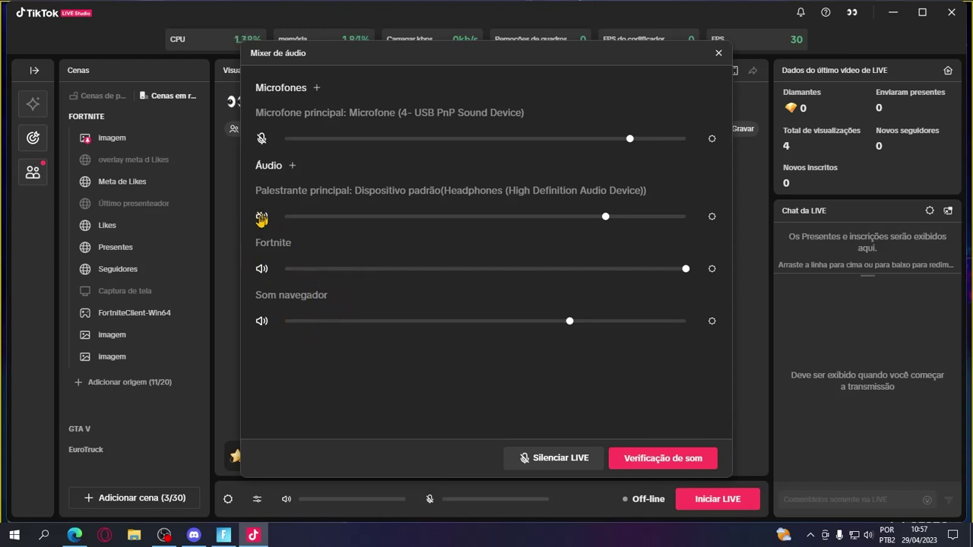
left_click(262, 218)
left_click(291, 169)
left_click(529, 92)
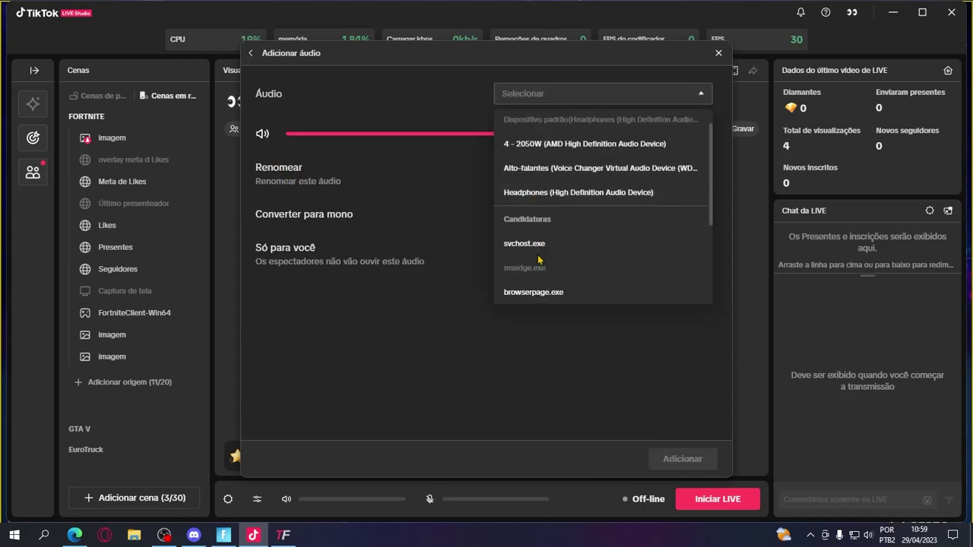
scroll(538, 260, "down", 3)
scroll(538, 260, "down", 2)
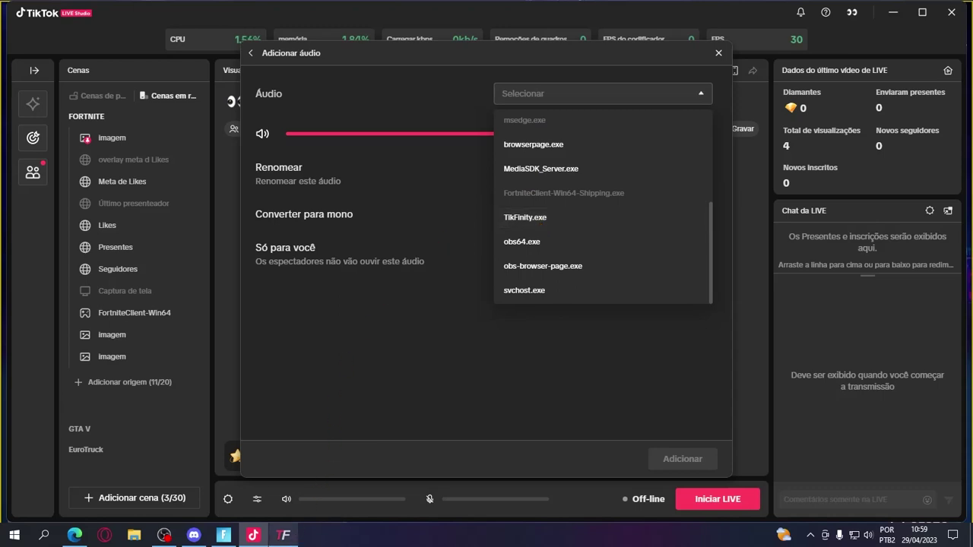
mouse_move(287, 540)
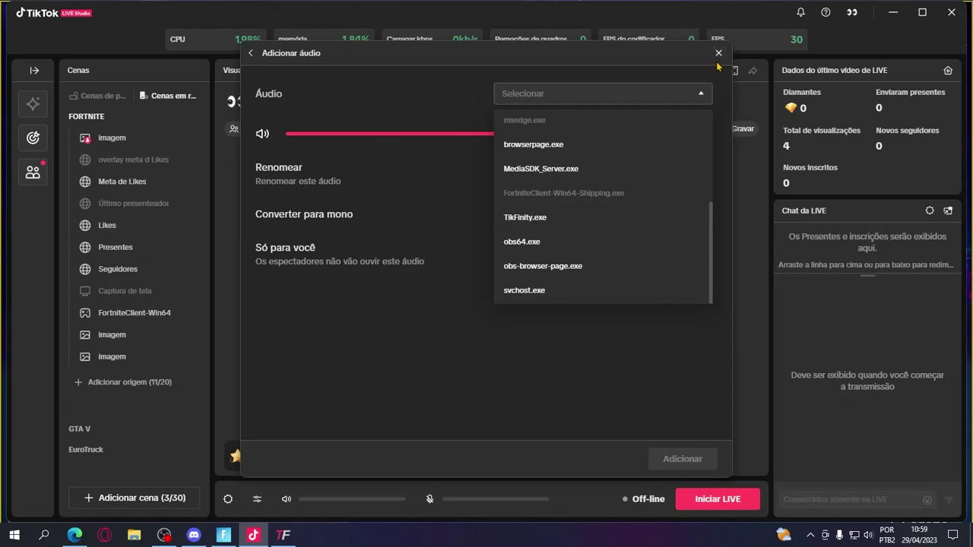
left_click(542, 218)
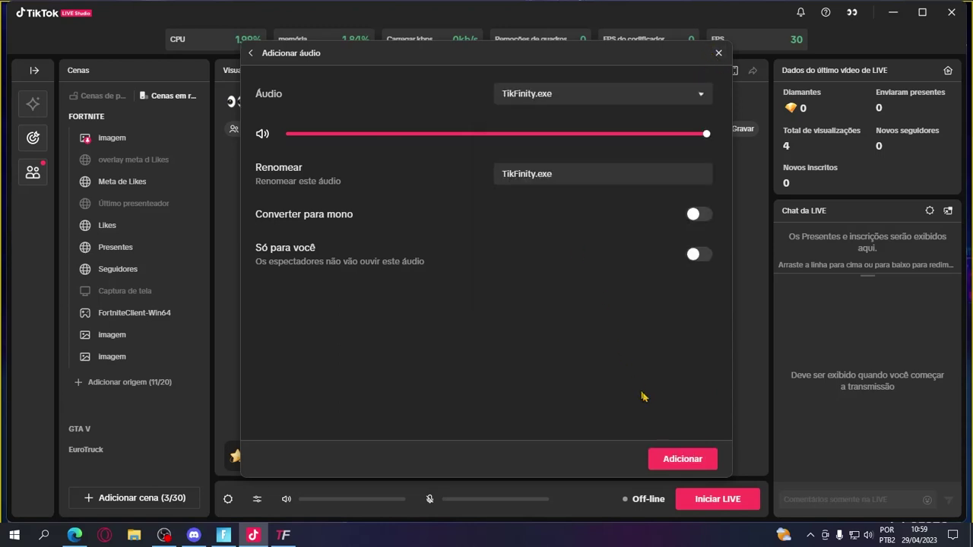
left_click_drag(536, 174, 643, 198)
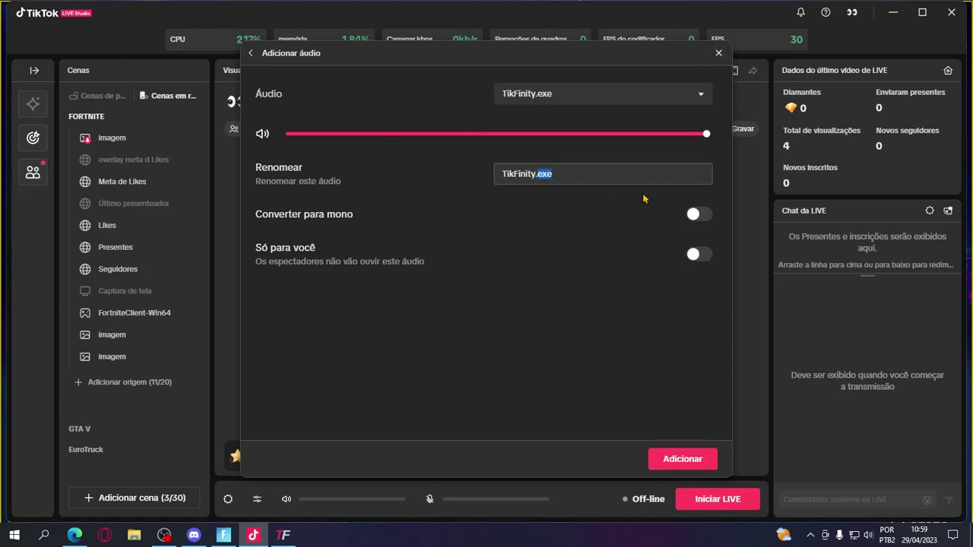
key("BackSpace")
key("BackSpace")
left_click(681, 459)
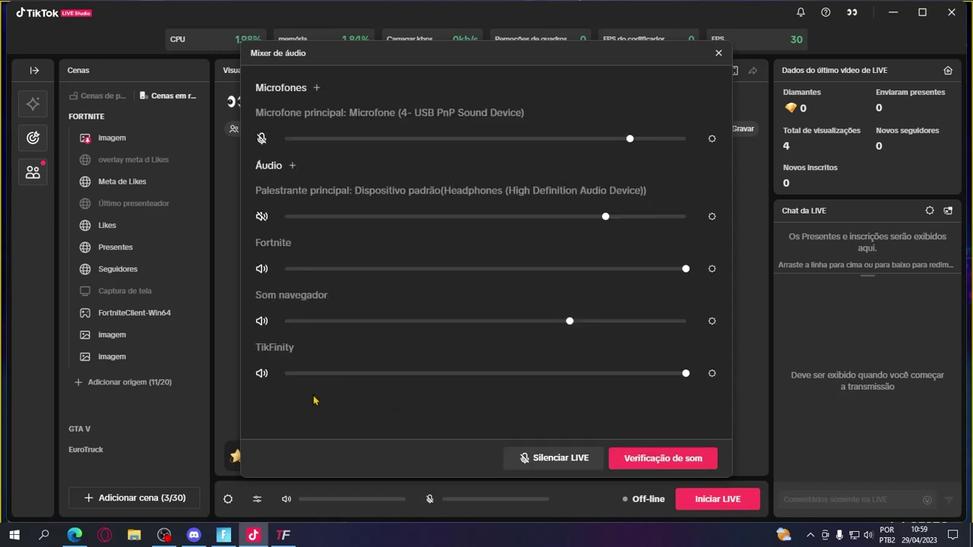
- Switch to TikFinity and play the test text "dsfsdsdgsgsegd" in the TTS Chat voice tester
left_click(283, 535)
scroll(45, 397, "down", 3)
scroll(46, 397, "down", 3)
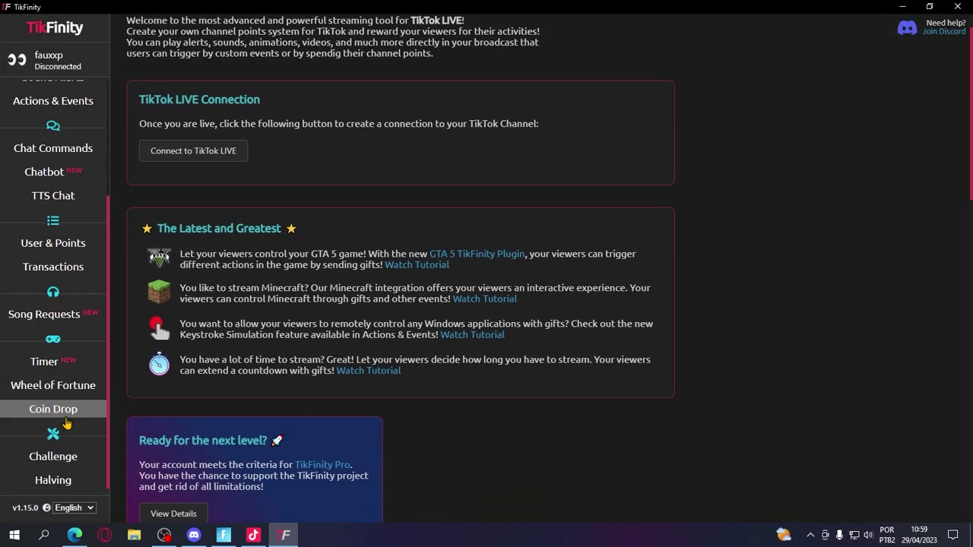
scroll(53, 319, "up", 1)
left_click(54, 215)
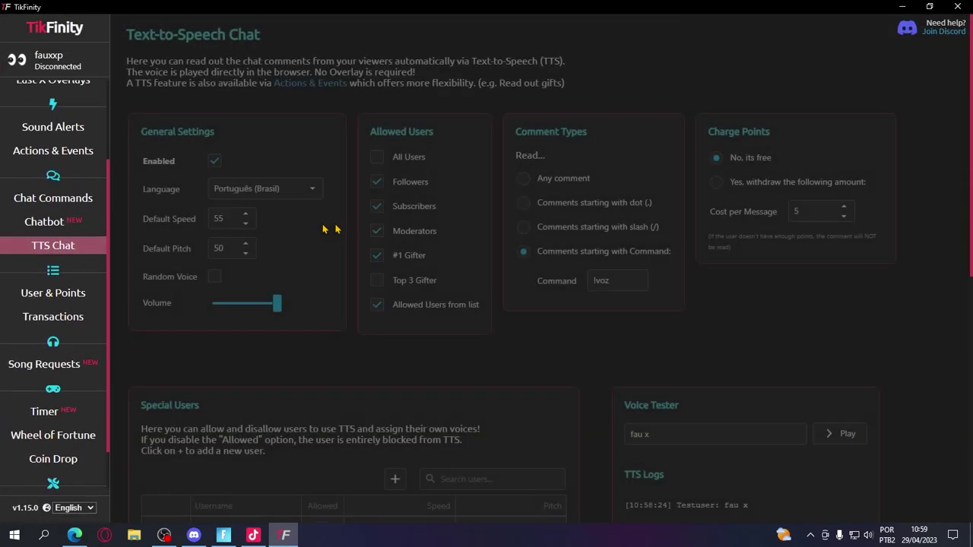
type("dsfsdsdgsgsegd")
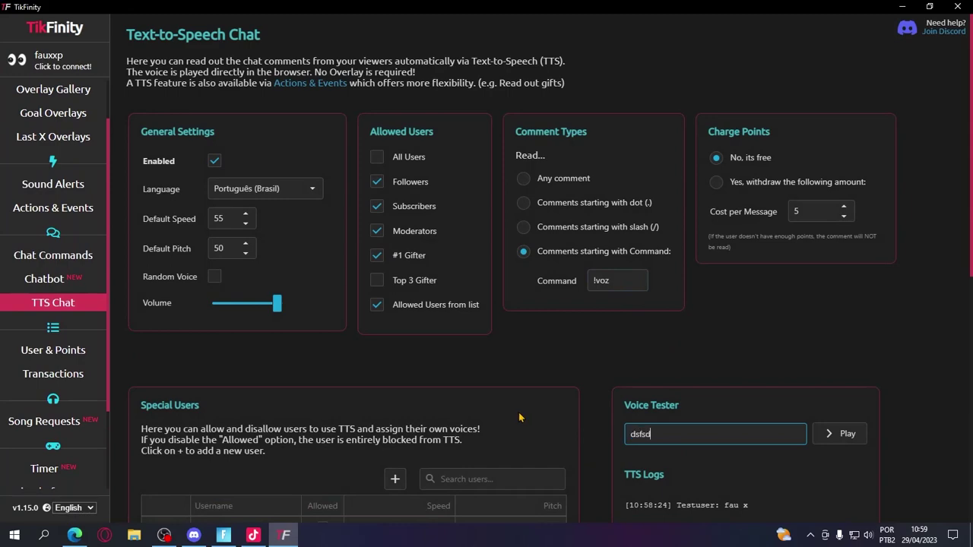
left_click(842, 433)
- Return to TikTok LIVE Studio and rename the Fortnite audio source as "Som jogo"
key("alt+Tab")
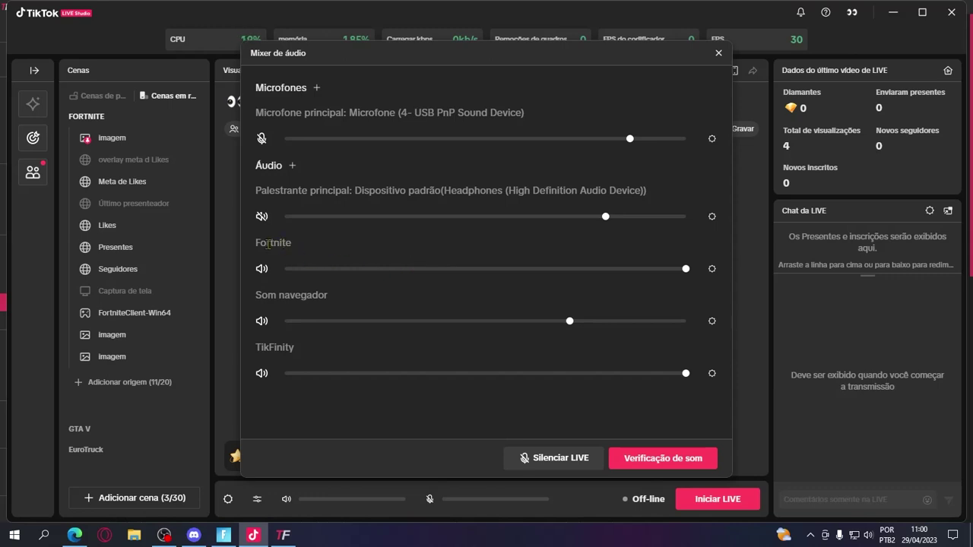
left_click_drag(291, 243, 244, 251)
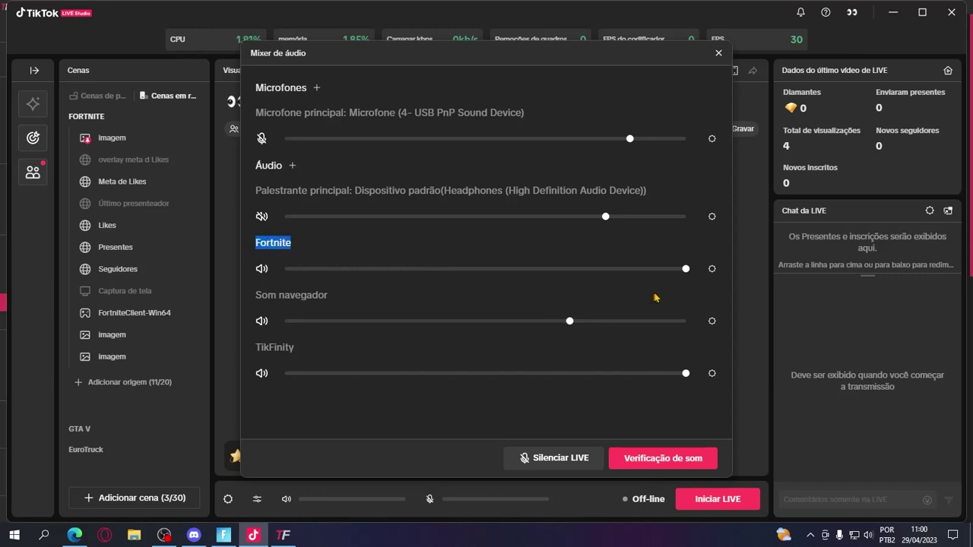
left_click(711, 269)
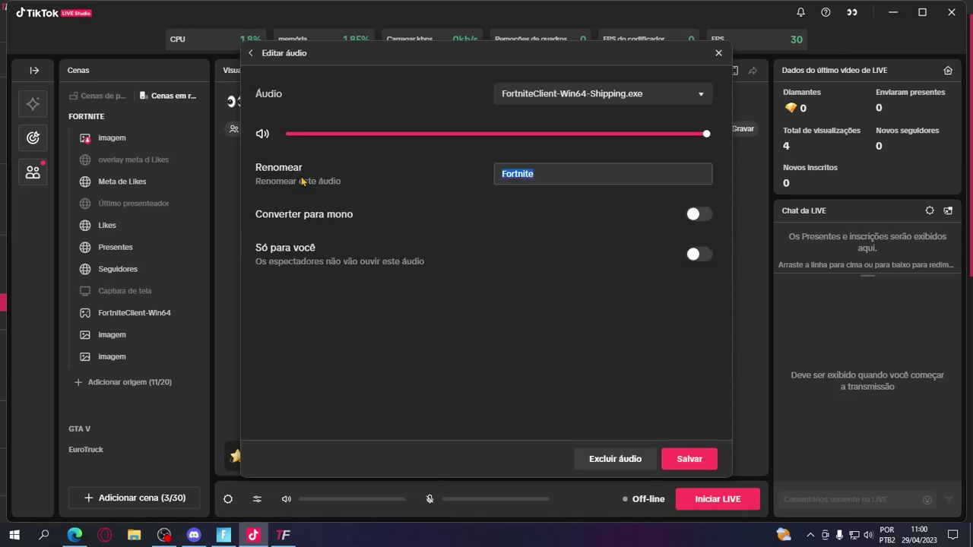
type("Som jogo")
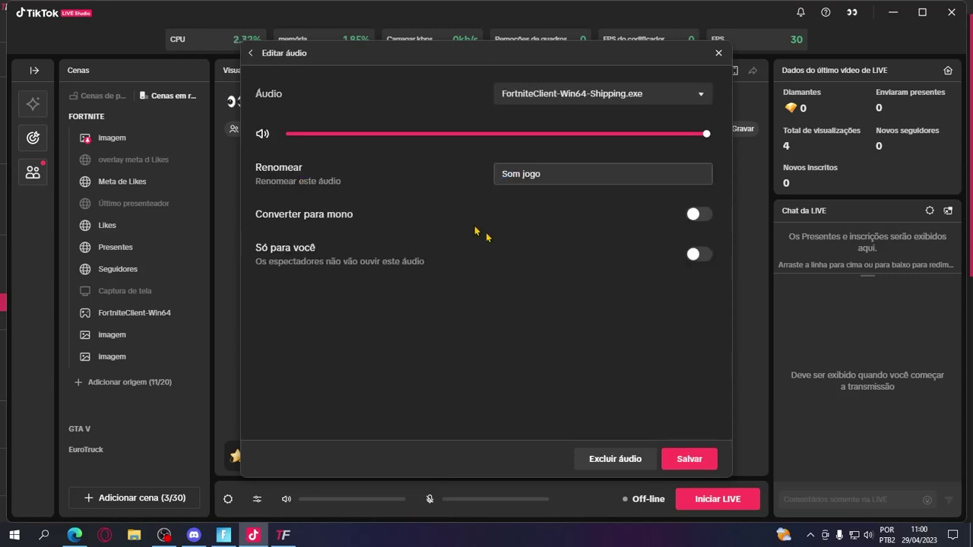
key("Return")
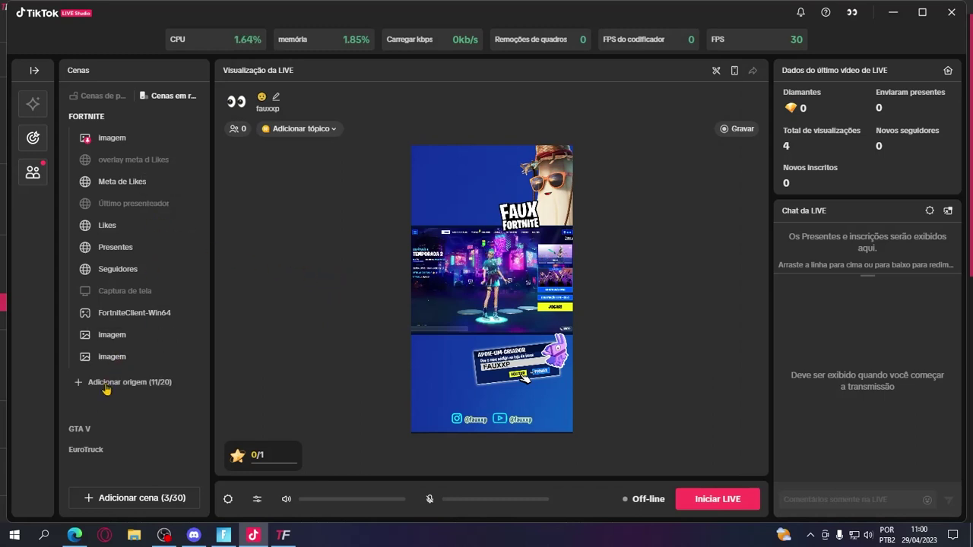
- Switch to the GTA V scene and review the applications selectable for the "Som jogo" audio source, without changing it
left_click(83, 429)
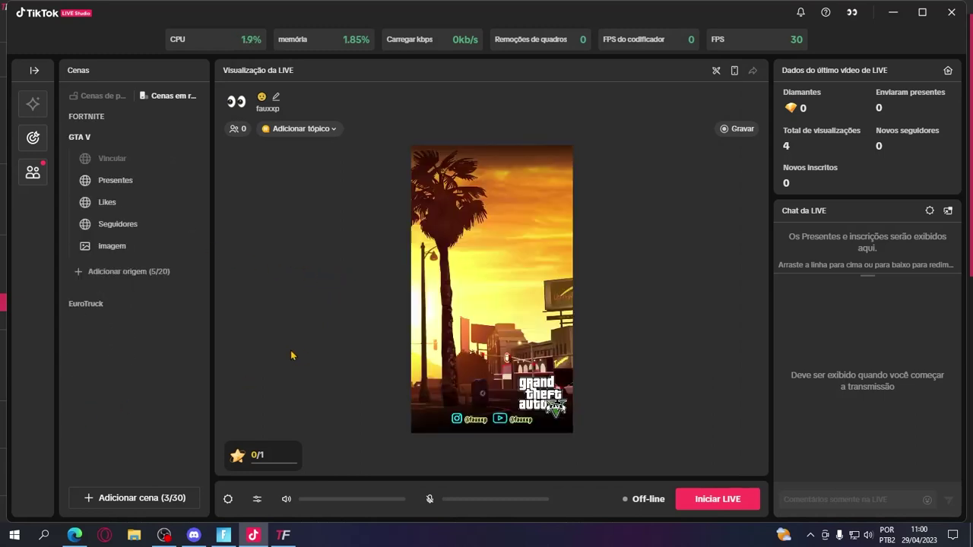
left_click(256, 499)
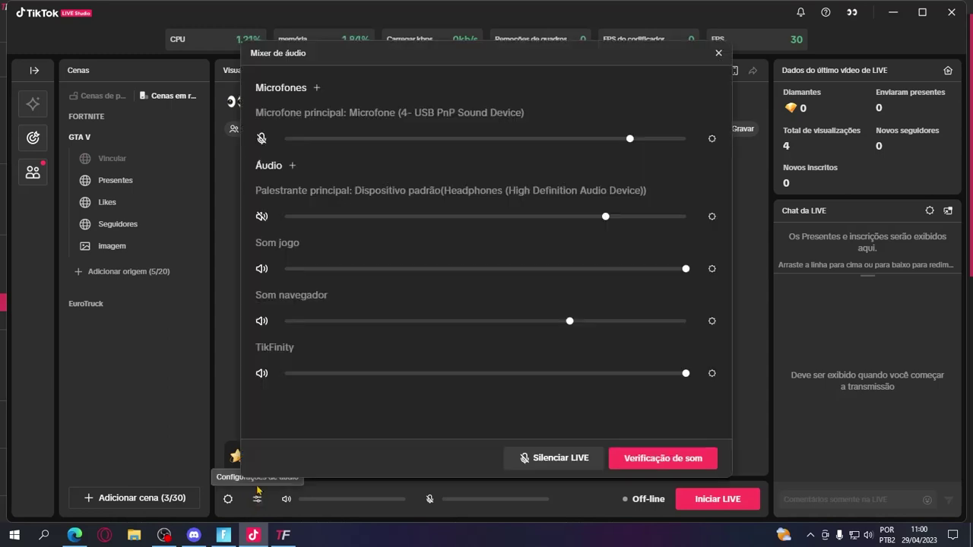
left_click(711, 270)
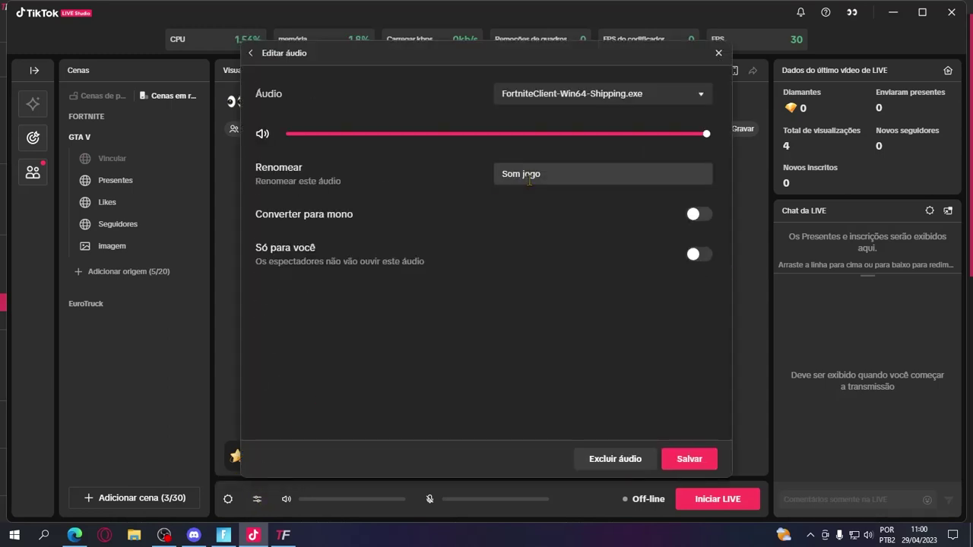
left_click(572, 94)
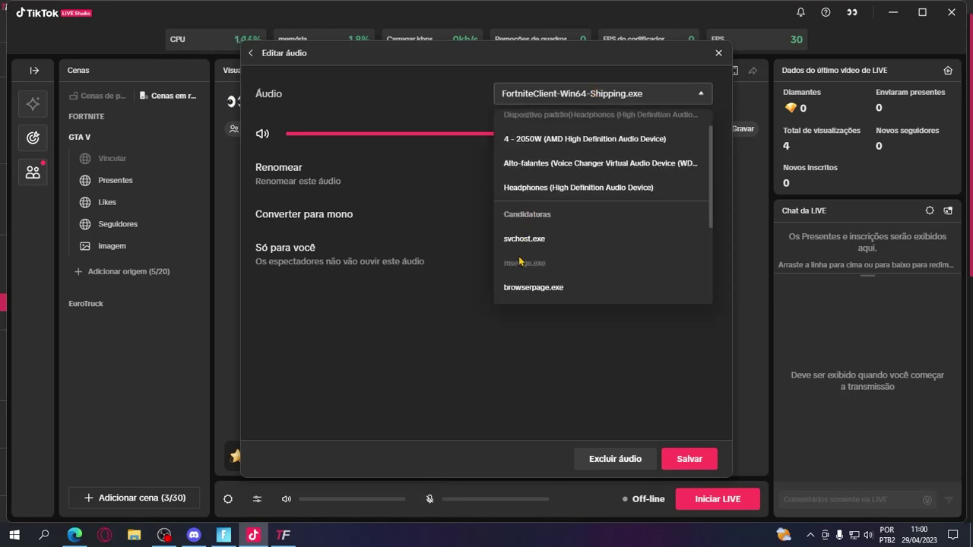
scroll(560, 226, "down", 2)
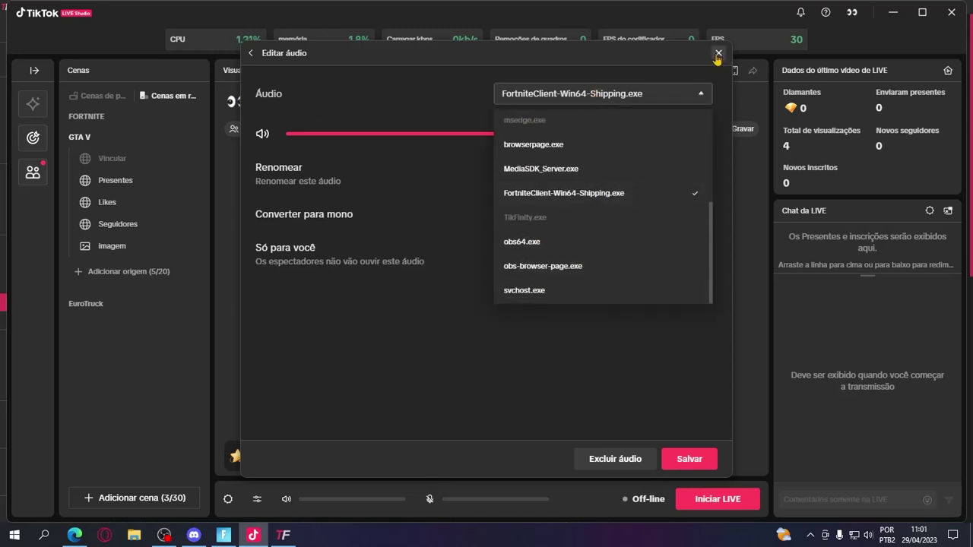
left_click(718, 53)
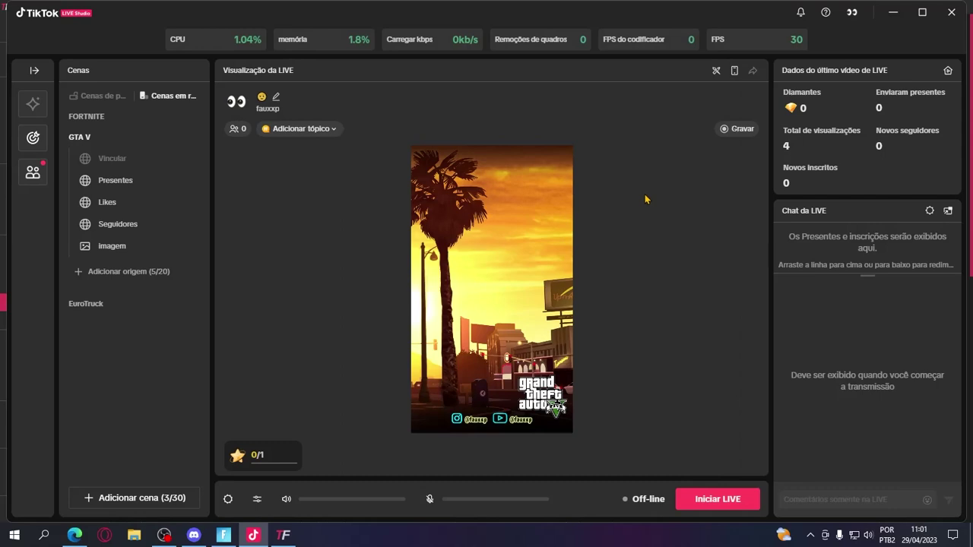
- Switch to Microsoft Edge and view the header of the FAUx YouTube channel page
left_click(74, 535)
scroll(570, 258, "up", 1)
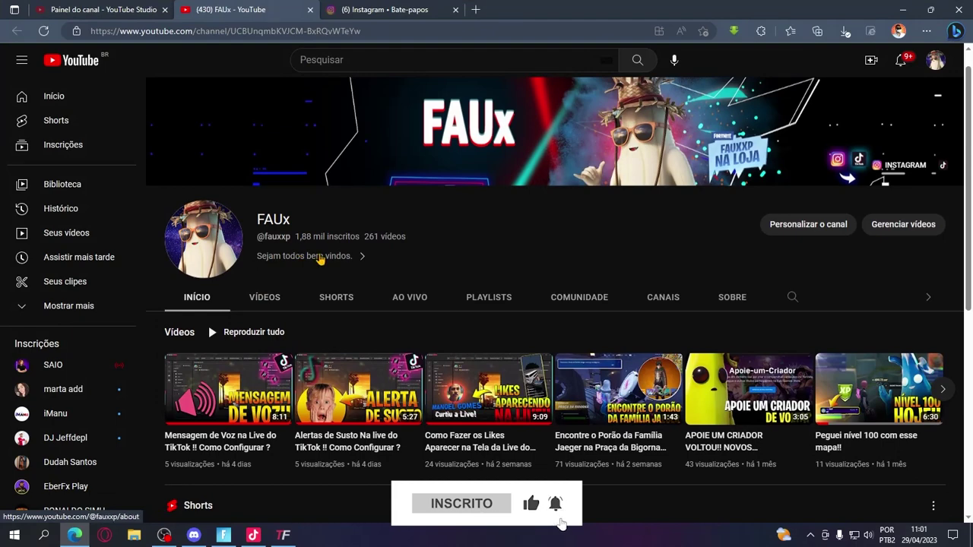
scroll(491, 250, "up", 1)
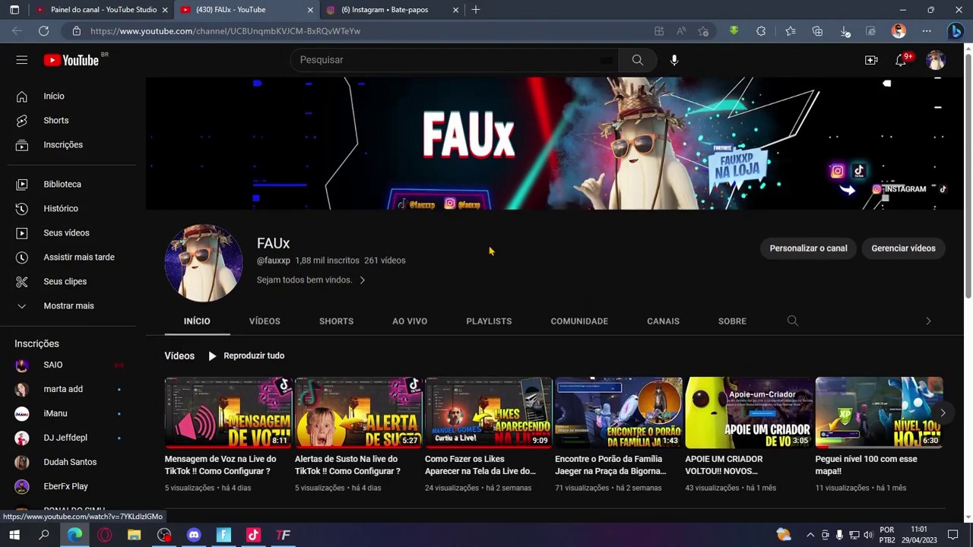